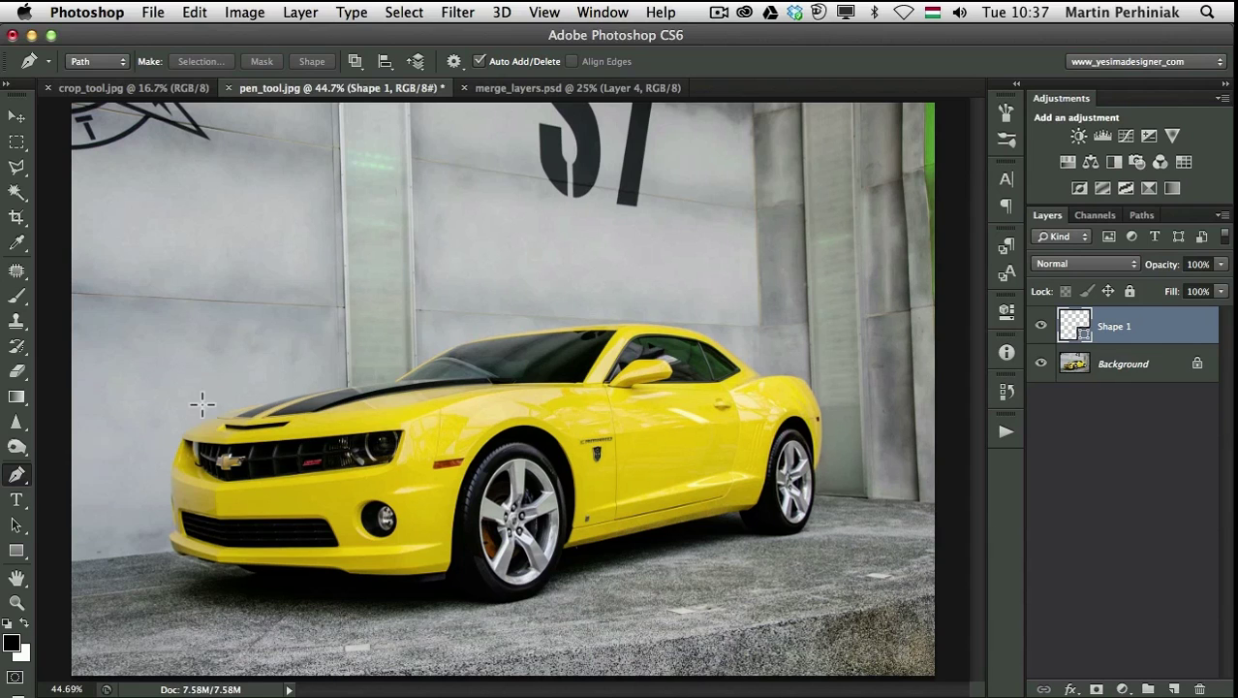
# Zoom in on the yellow car's front end and hood.
pyautogui.scroll(2, 180, 503)
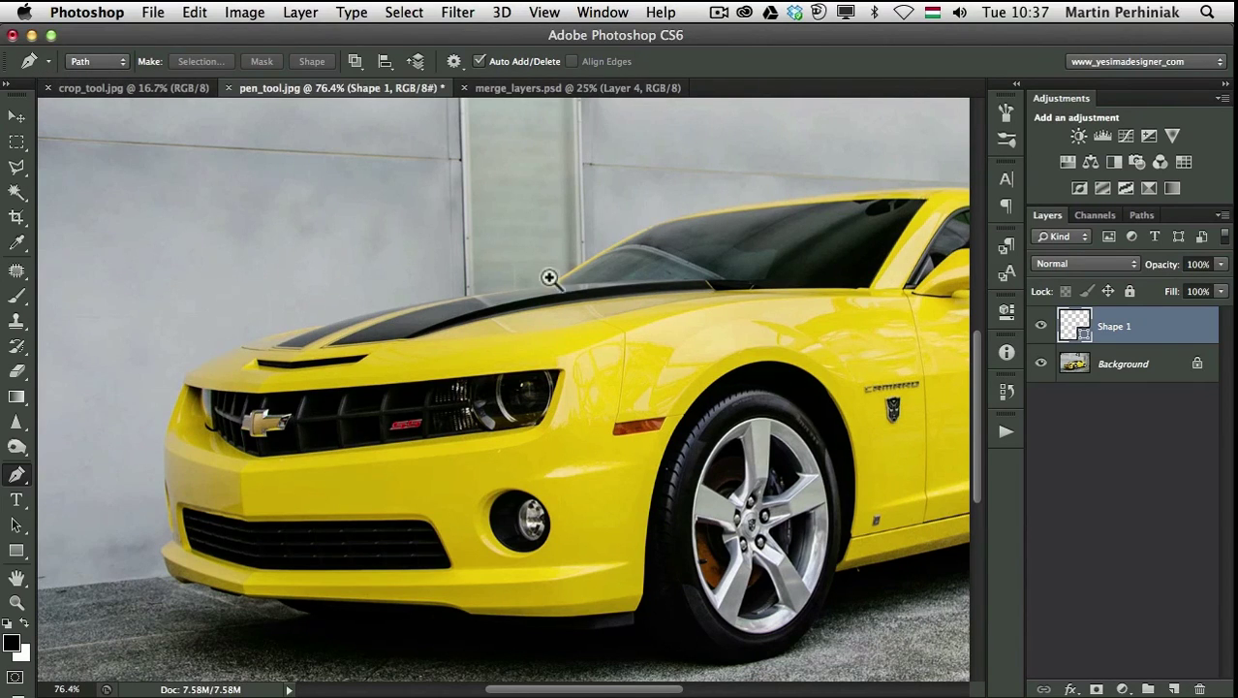
# Start the pen path at the windshield base and curve it along the windshield's top edge.
pyautogui.moveTo(567, 276); pyautogui.dragTo(398, 386)
pyautogui.click(399, 390)
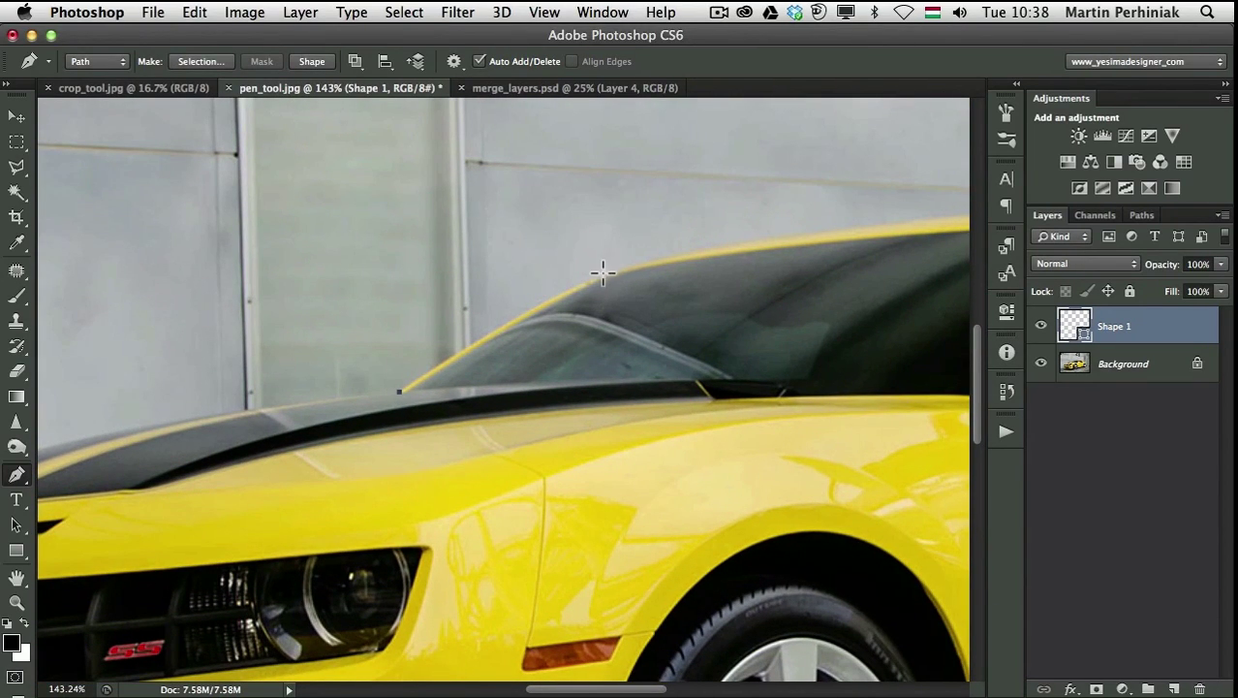
pyautogui.moveTo(594, 280); pyautogui.dragTo(695, 254)
pyautogui.press('space')
# Extend the curved path along the roofline and bring the car's rear into view.
pyautogui.hscroll(10, 458, 327)
pyautogui.scroll(2, 459, 326)
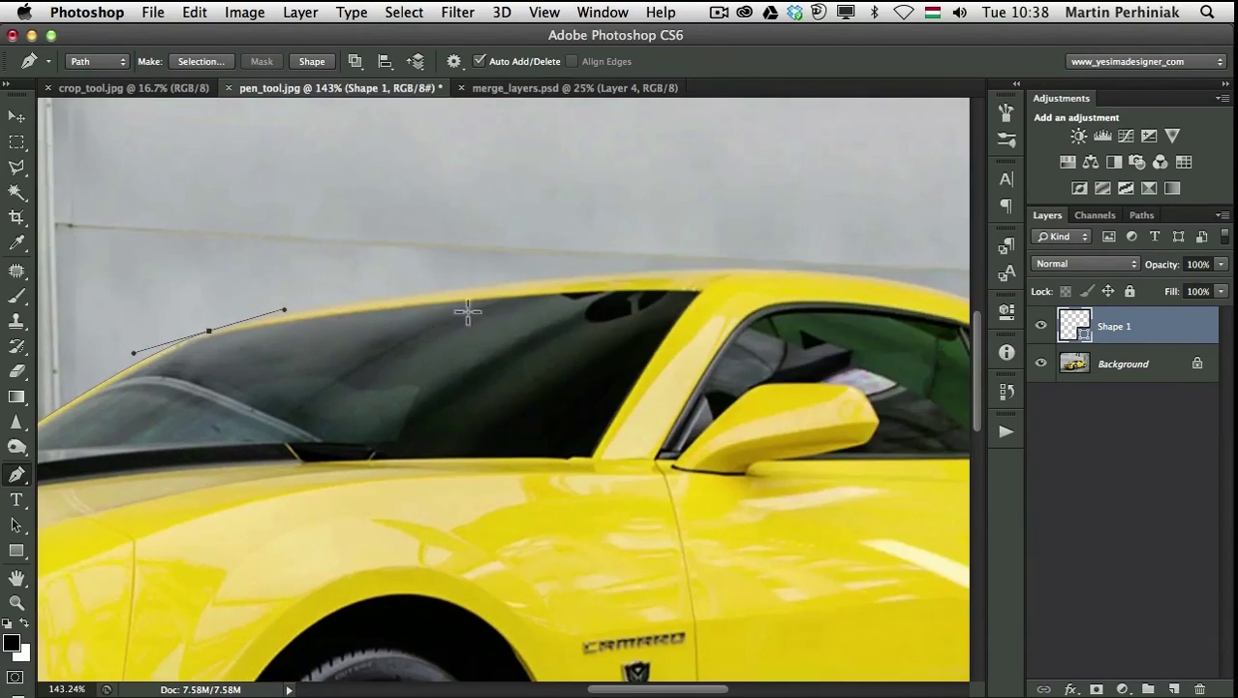
pyautogui.click(695, 270)
pyautogui.moveTo(695, 270); pyautogui.dragTo(925, 267)
pyautogui.press('space')
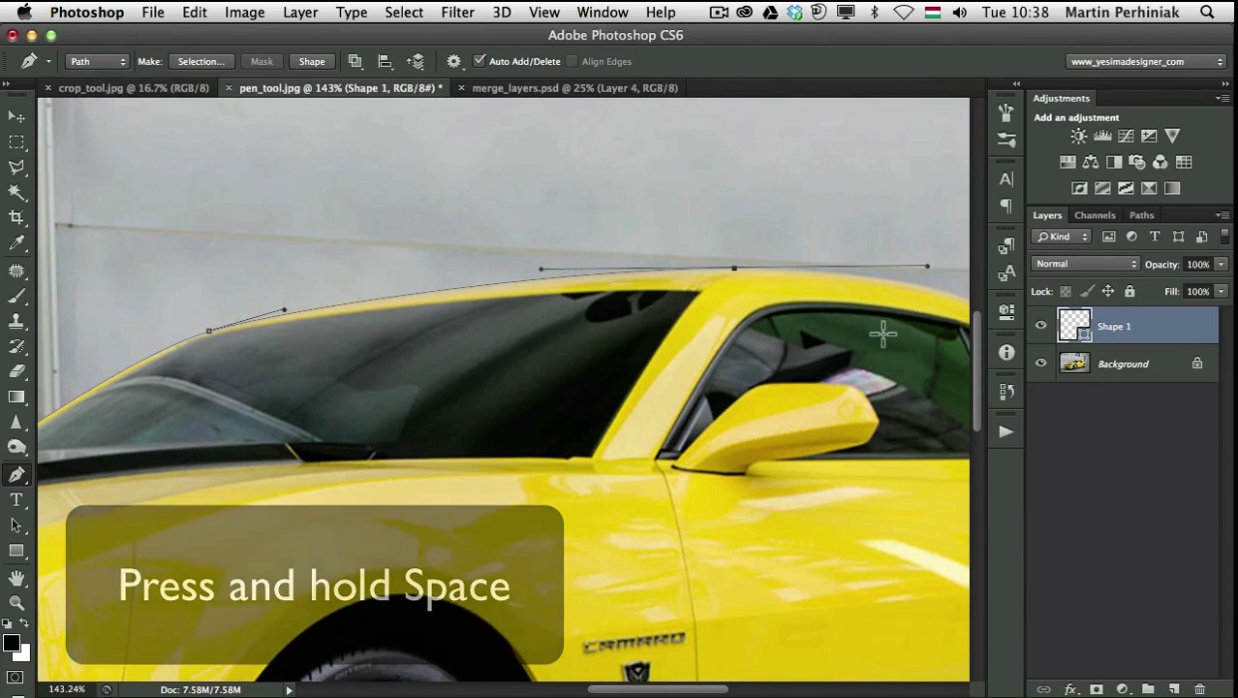
pyautogui.moveTo(884, 333); pyautogui.dragTo(572, 359)
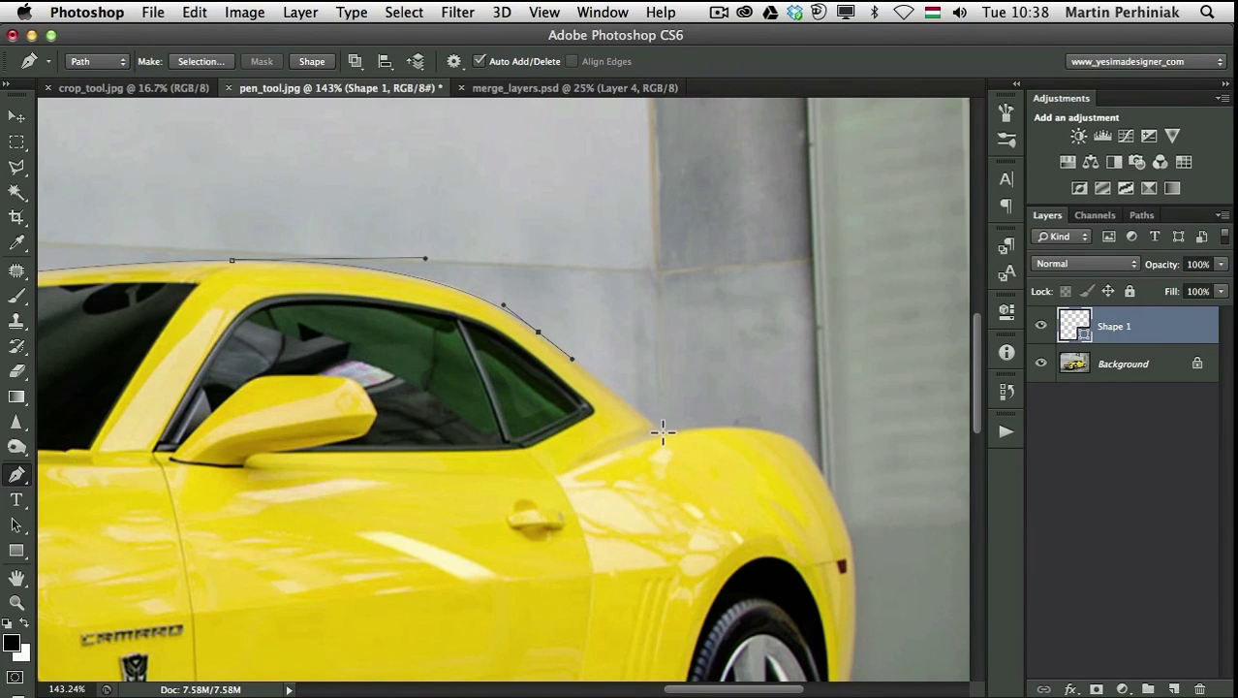
# Add an anchor past the rear window and enable the Pen's Rubber Band option.
pyautogui.click(663, 428)
pyautogui.click(453, 61)
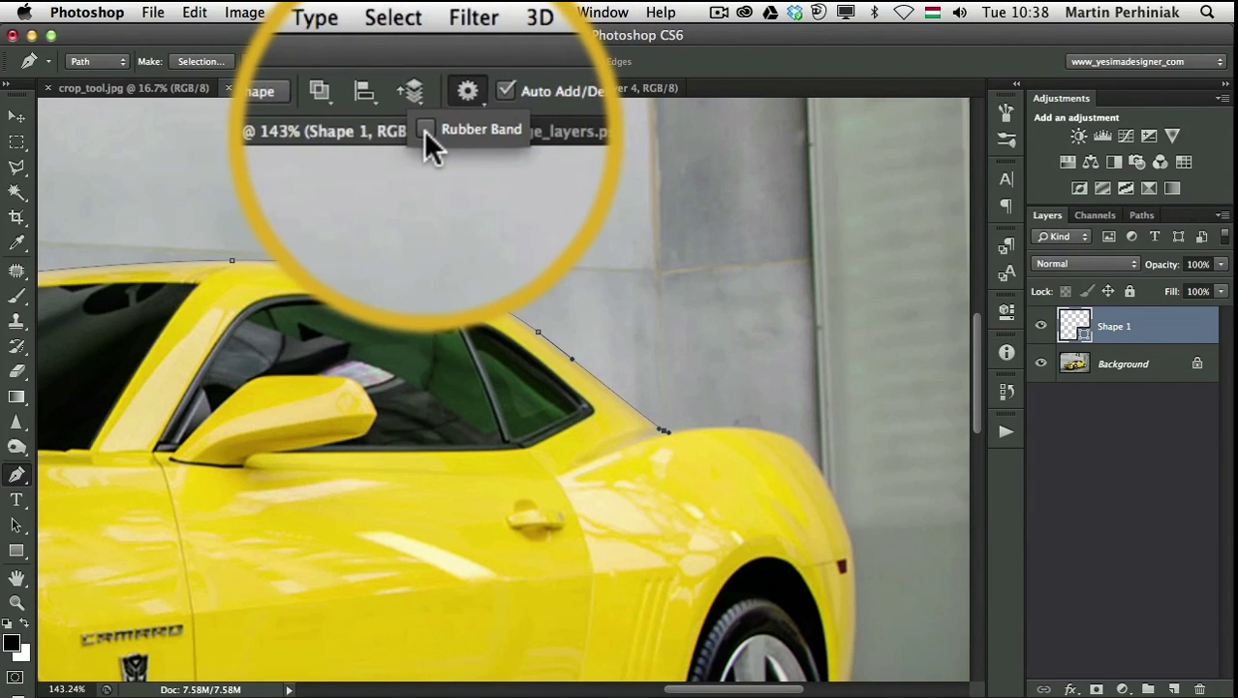
pyautogui.click(427, 86)
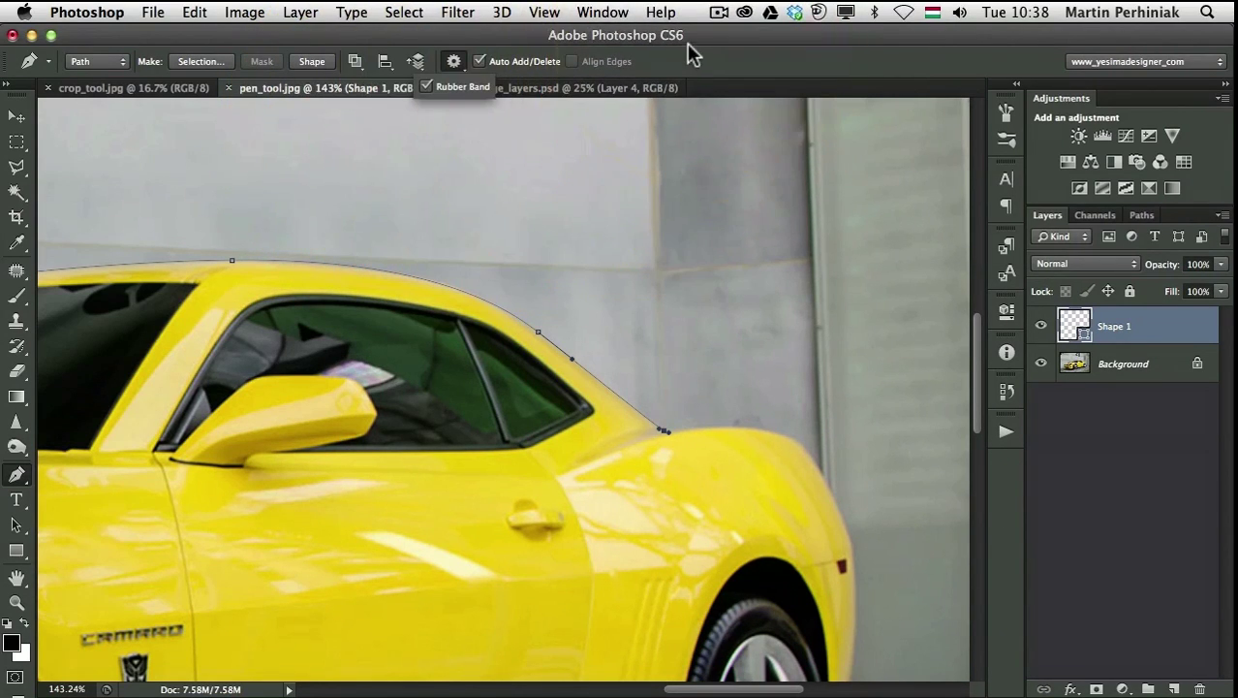
pyautogui.click(683, 60)
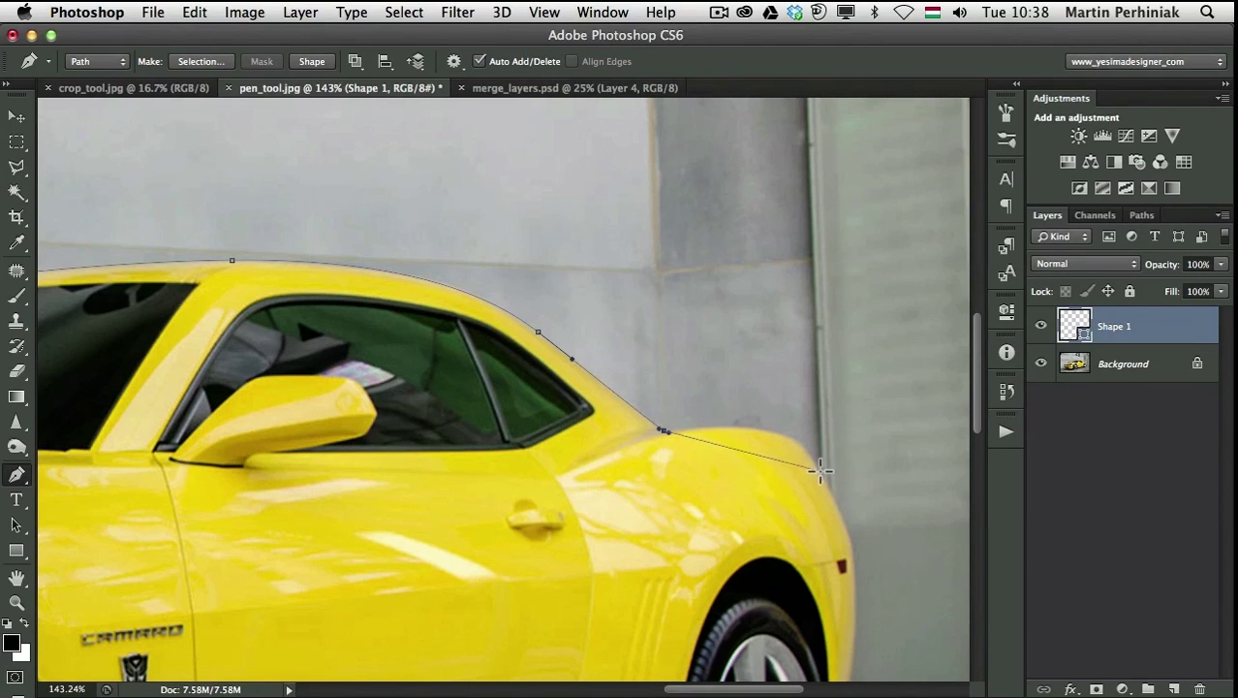
# Add curved anchors over the trunk lip, rear edge and rear bumper, then end path drawing.
pyautogui.moveTo(806, 448); pyautogui.dragTo(841, 489)
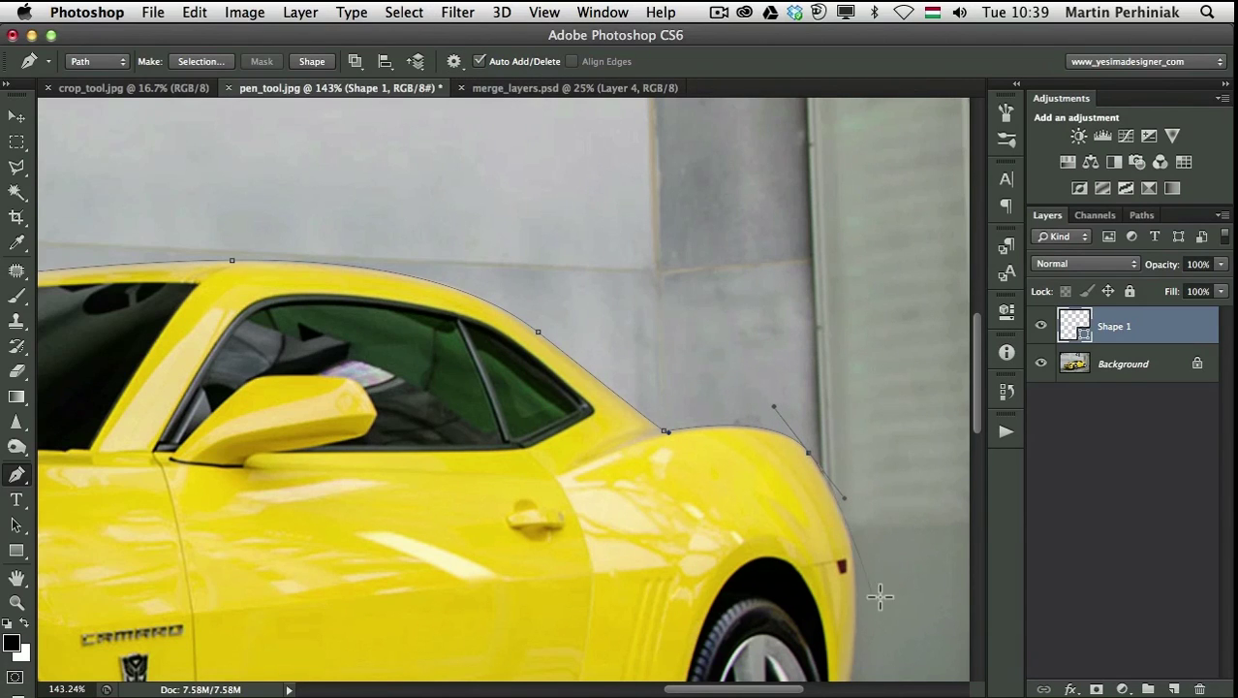
pyautogui.moveTo(856, 602); pyautogui.dragTo(856, 667)
pyautogui.press('super+minus')
pyautogui.press('super+minus')
pyautogui.press('super+minus')
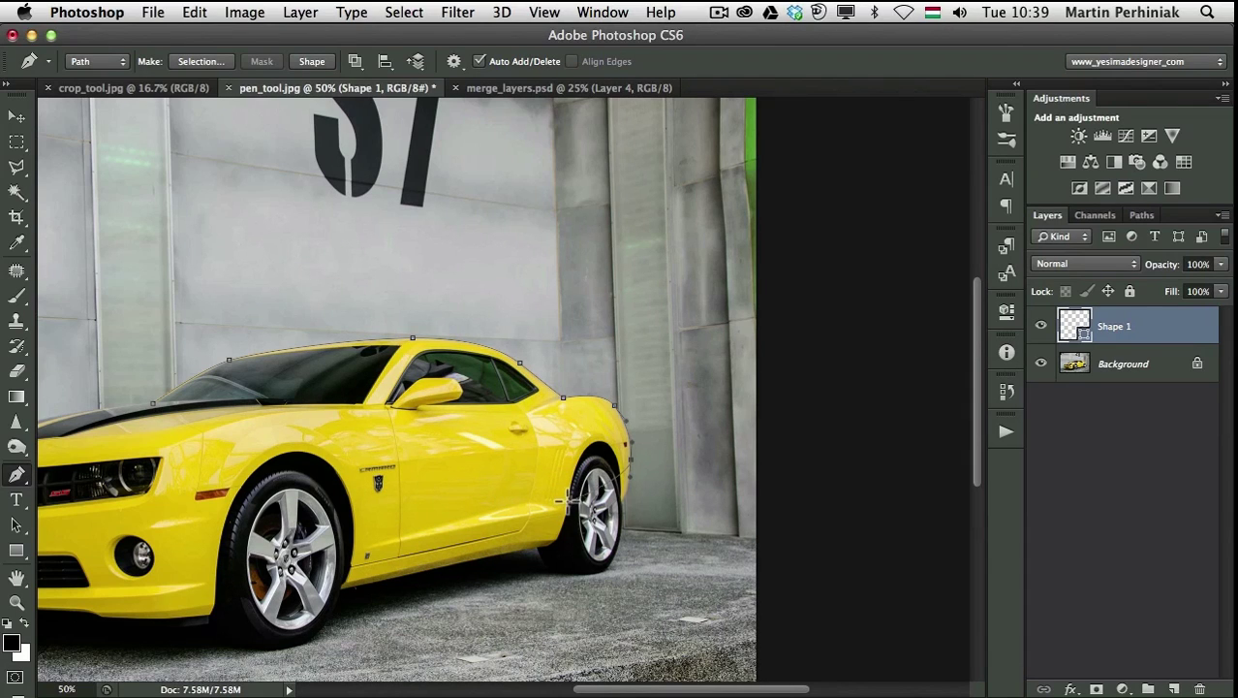
pyautogui.moveTo(631, 459); pyautogui.dragTo(693, 525)
pyautogui.moveTo(713, 434); pyautogui.dragTo(718, 478)
pyautogui.press('v')
pyautogui.hscroll(-5, 581, 437)
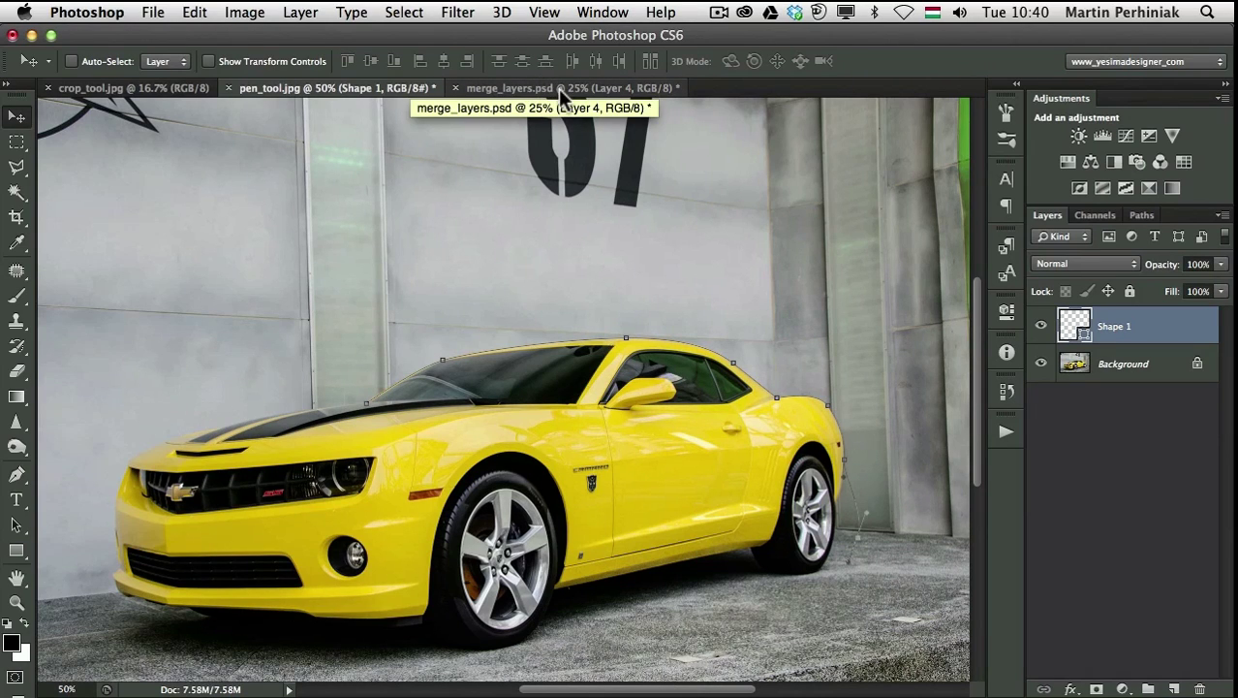
# Switch to merge_layers.psd and begin renaming the PS WIKI copy layer.
pyautogui.click(558, 89)
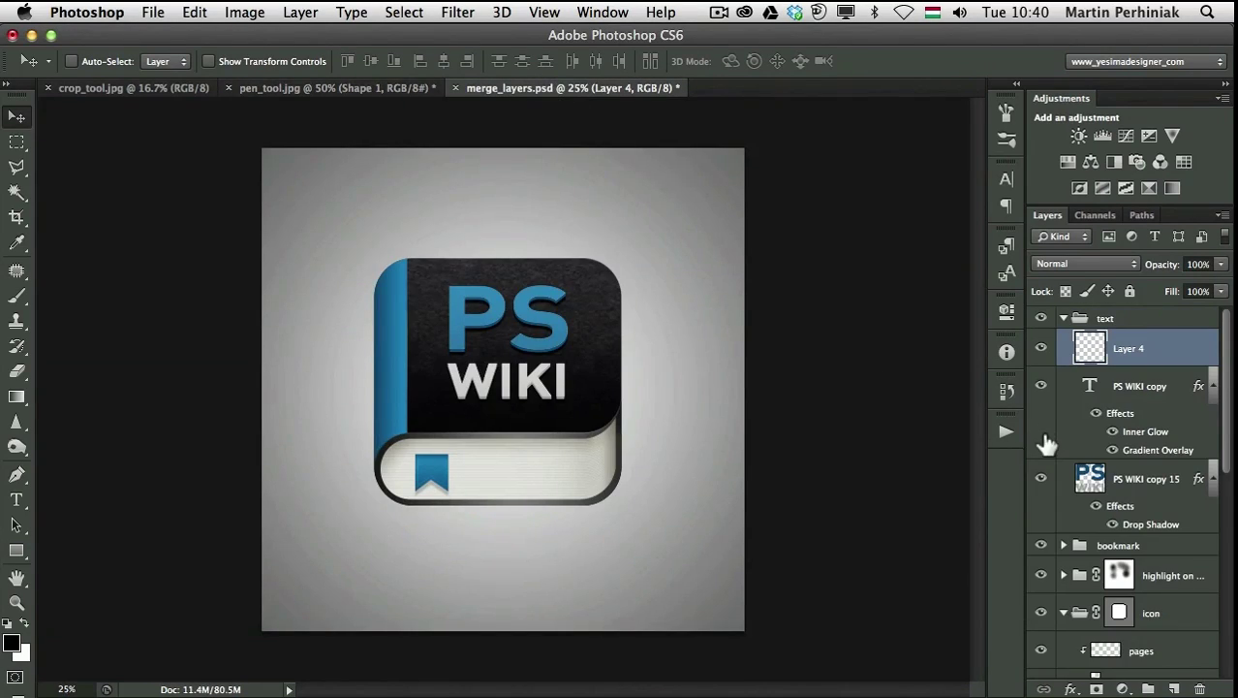
pyautogui.click(1131, 389)
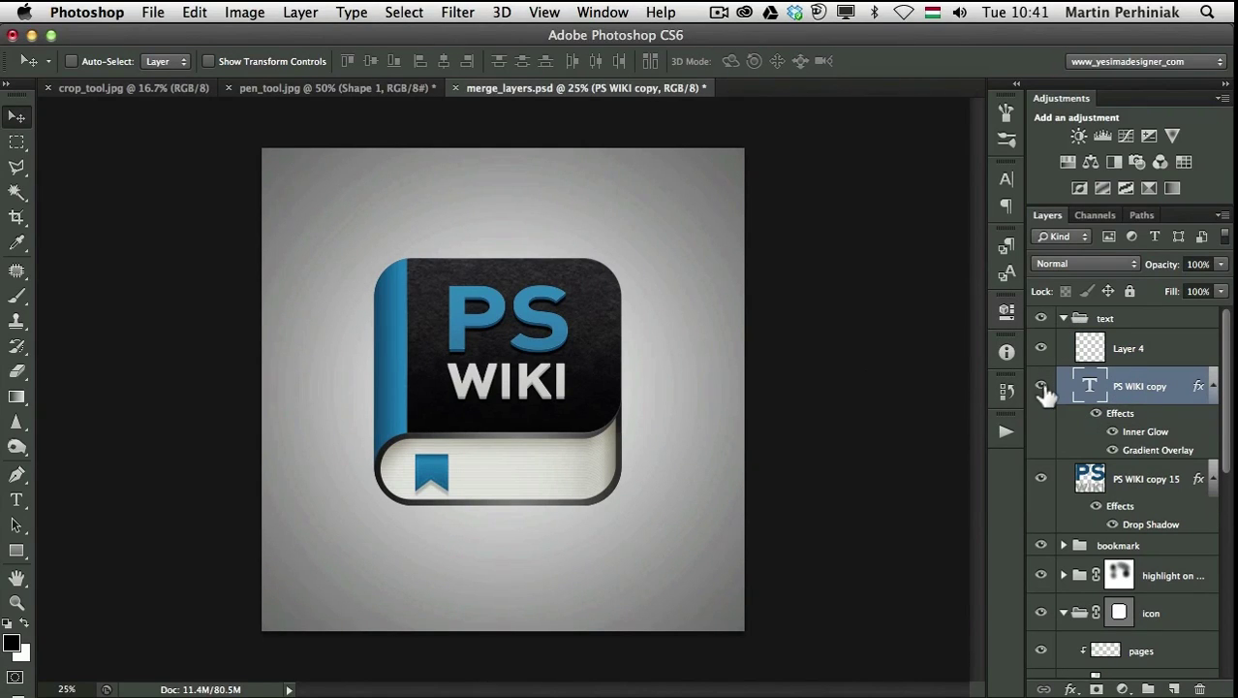
pyautogui.doubleClick(1138, 387)
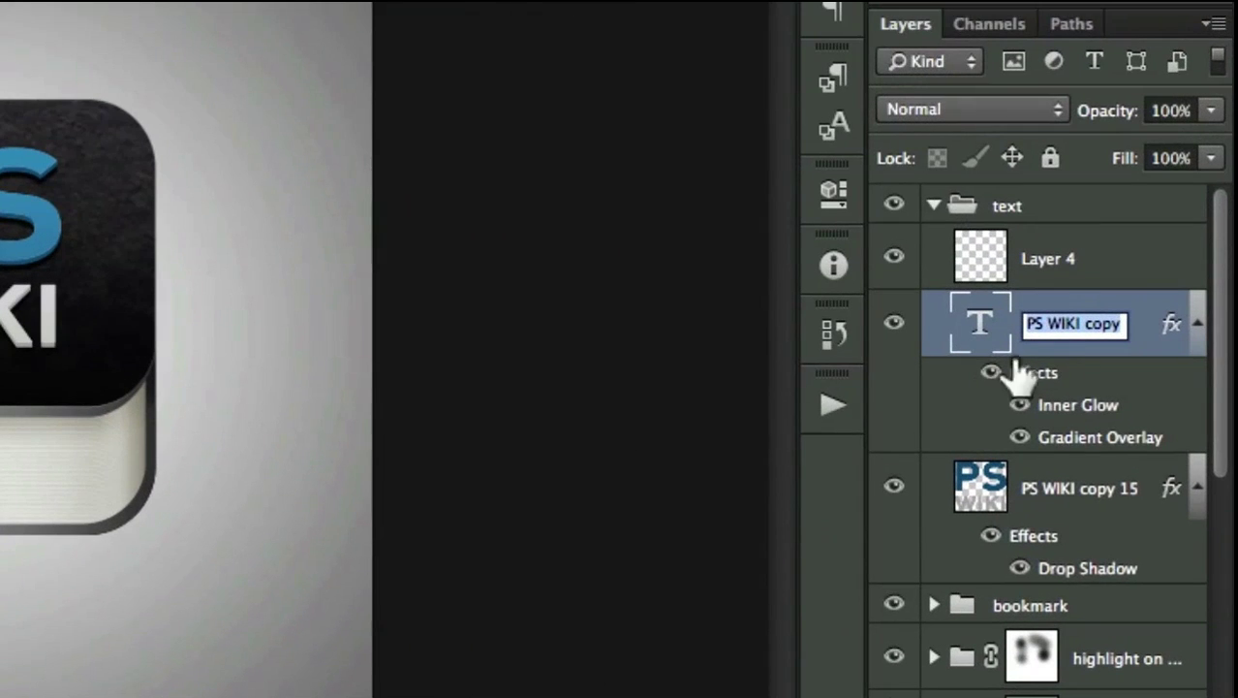
# Select Layer 4 through PS WIKI copy 15 and rename the PS WIKI copy layer 'icon text'.
pyautogui.press('Return')
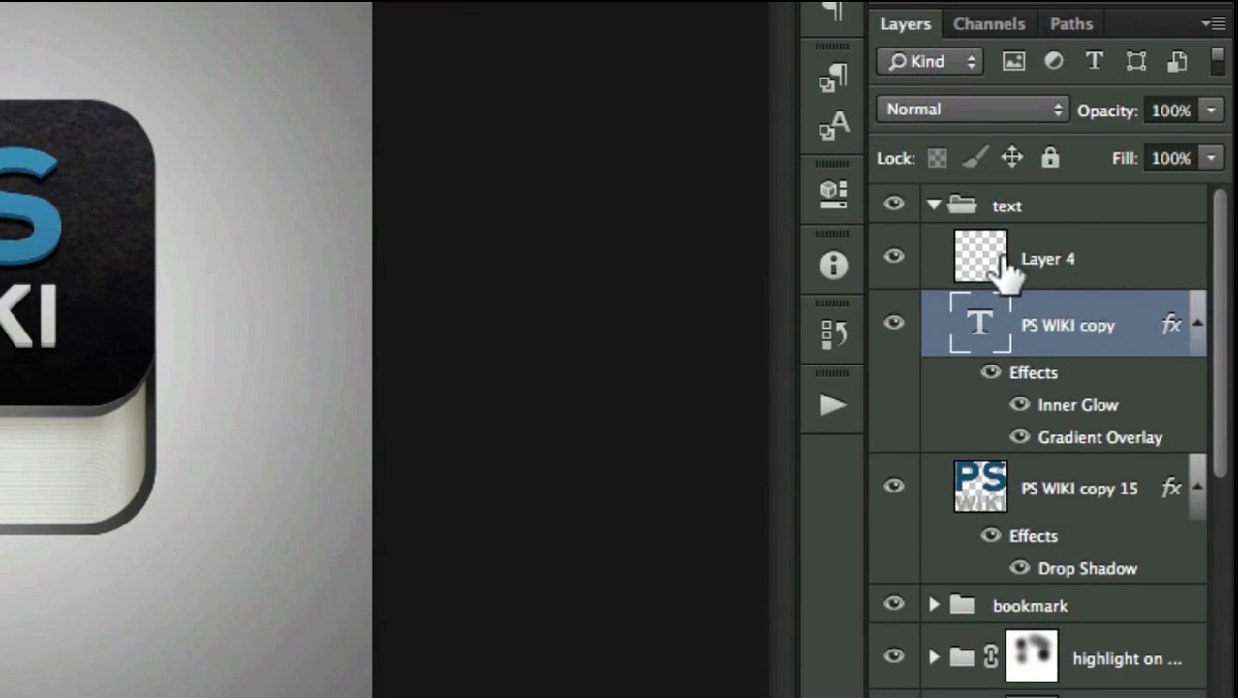
pyautogui.click(1120, 268)
pyautogui.keyDown('shift'); pyautogui.click(1025, 499); pyautogui.keyUp('shift')
pyautogui.doubleClick(1041, 327)
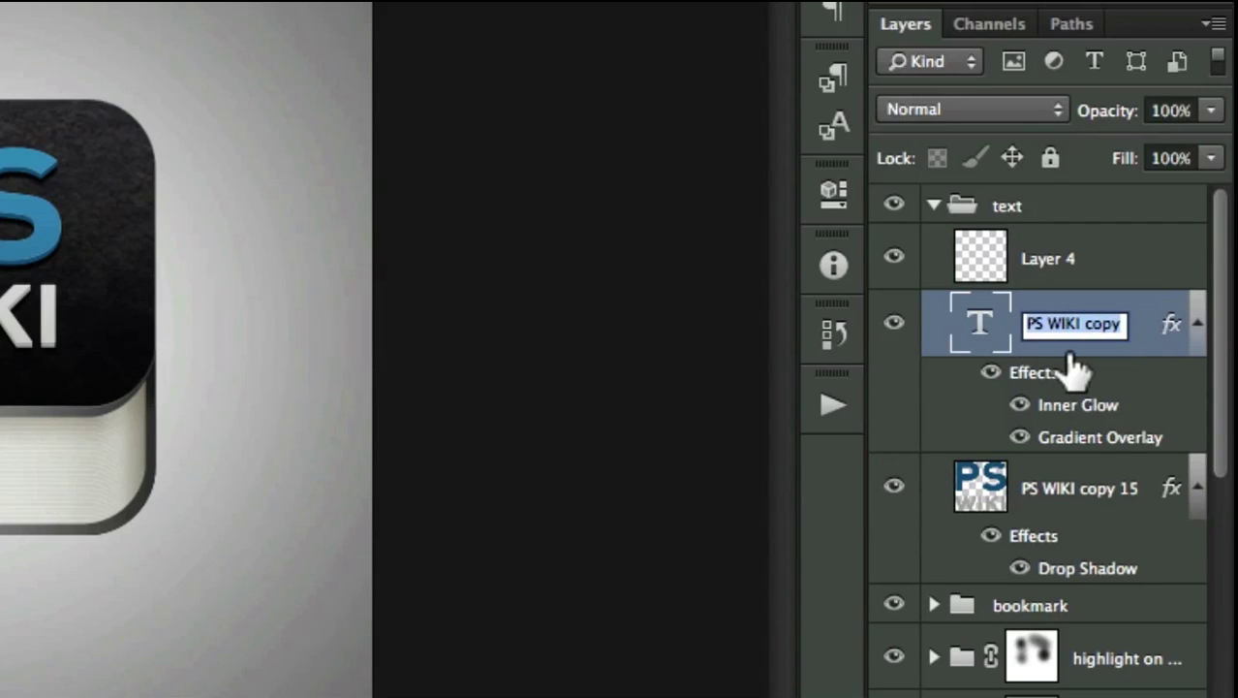
pyautogui.write('icon text')
pyautogui.press('Return')
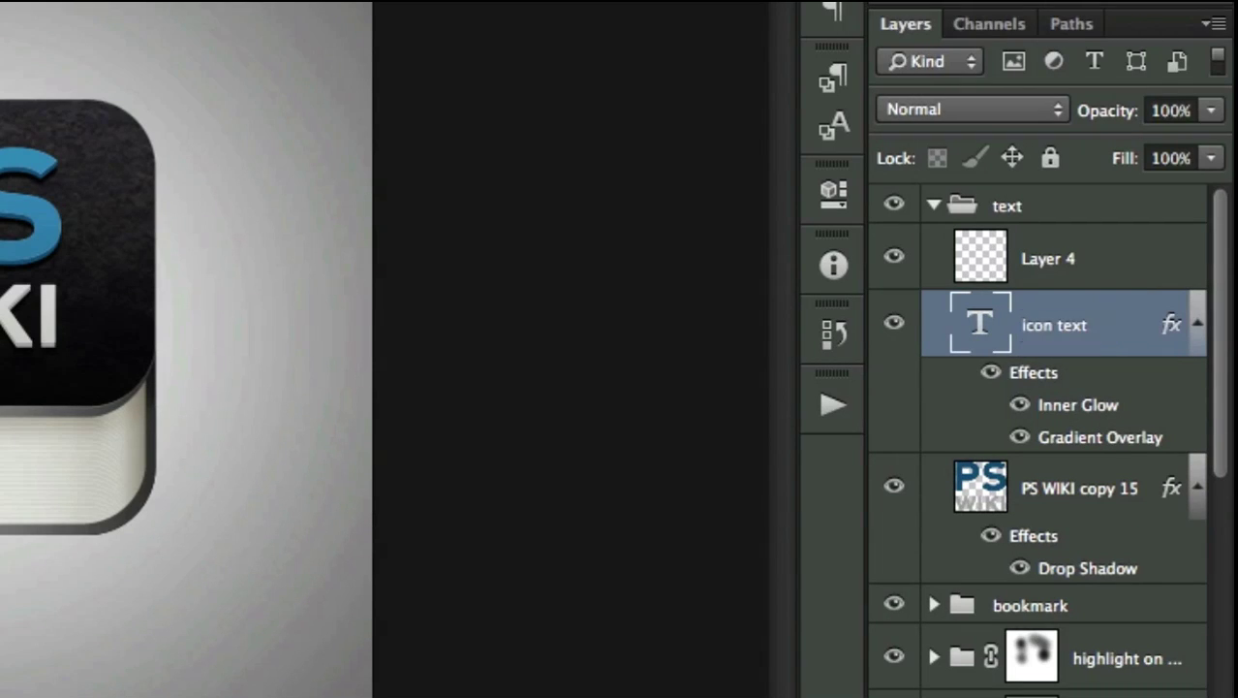
# Merge Layer 4 through PS WIKI copy 15 using Merge Layers from the Layers panel menu.
pyautogui.click(1106, 266)
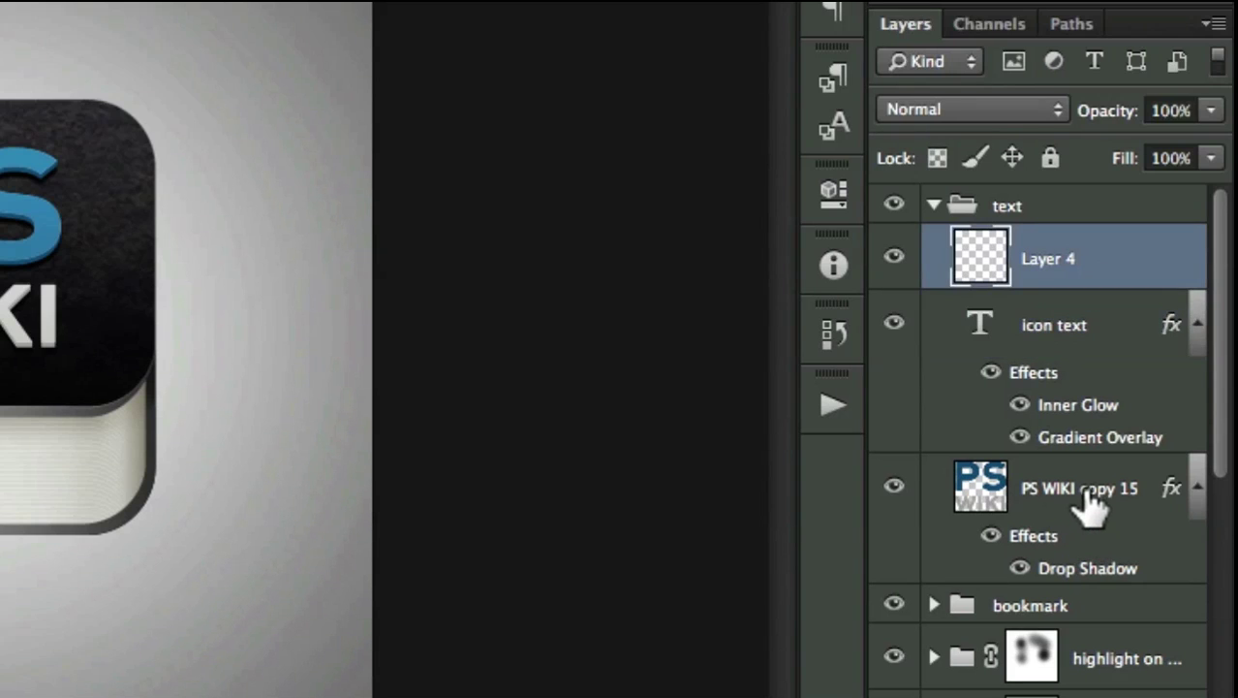
pyautogui.keyDown('shift'); pyautogui.click(1017, 496); pyautogui.keyUp('shift')
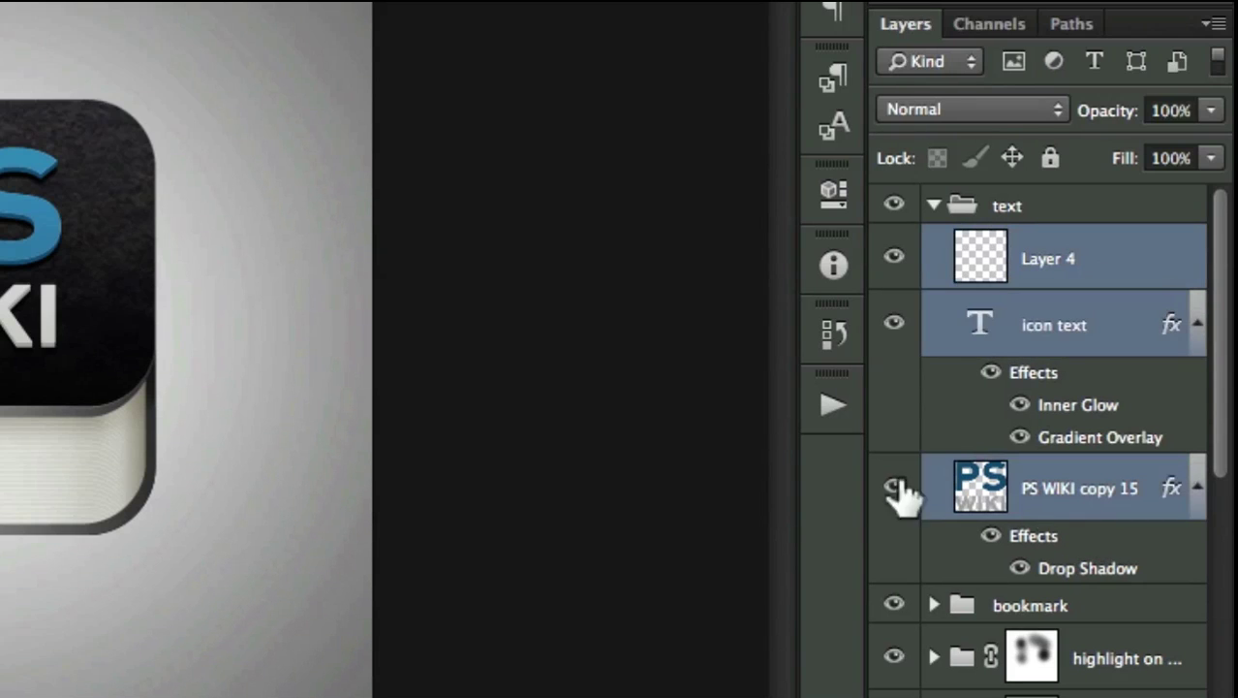
pyautogui.click(1212, 23)
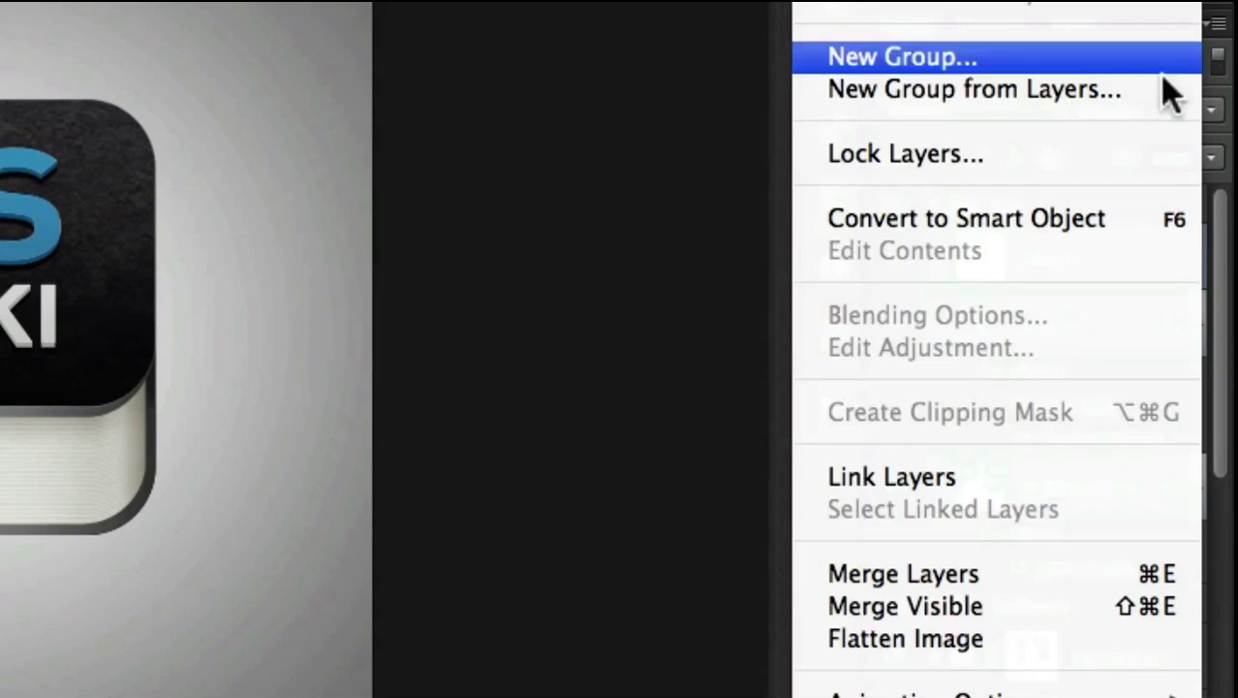
pyautogui.click(957, 573)
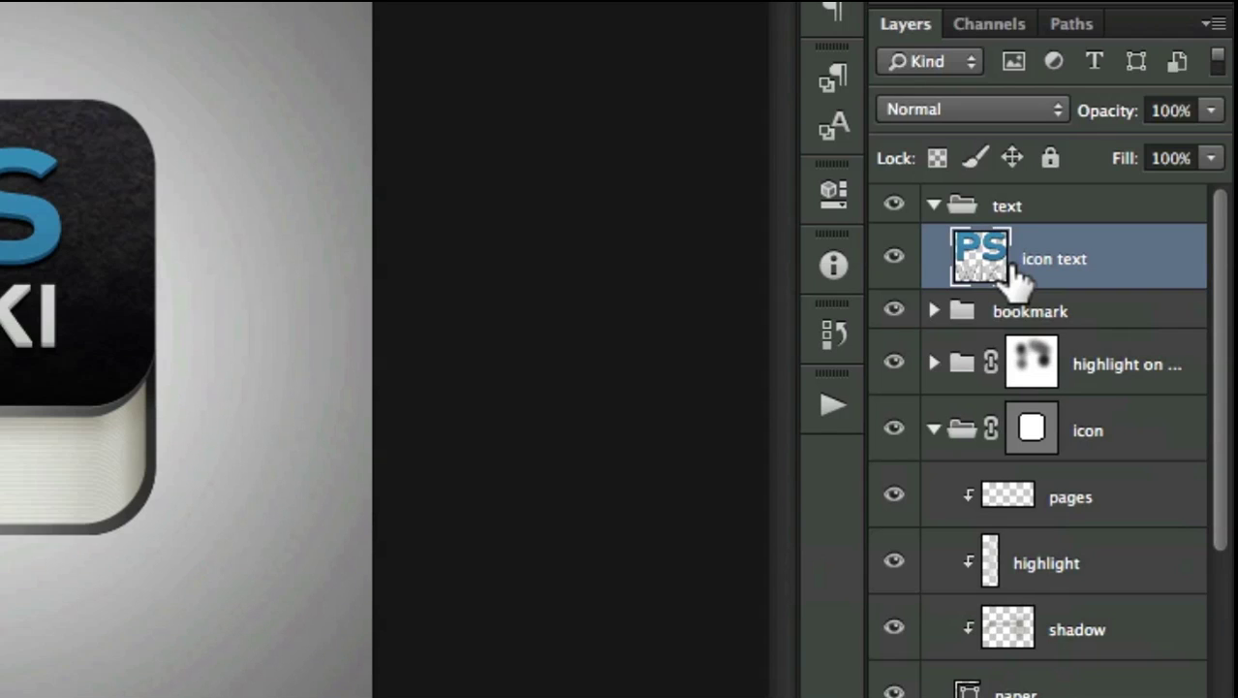
# Undo the merge, reselect Layer 4 through PS WIKI copy 15, and merge them with Cmd+E.
pyautogui.hotkey('ctrl', 'z')
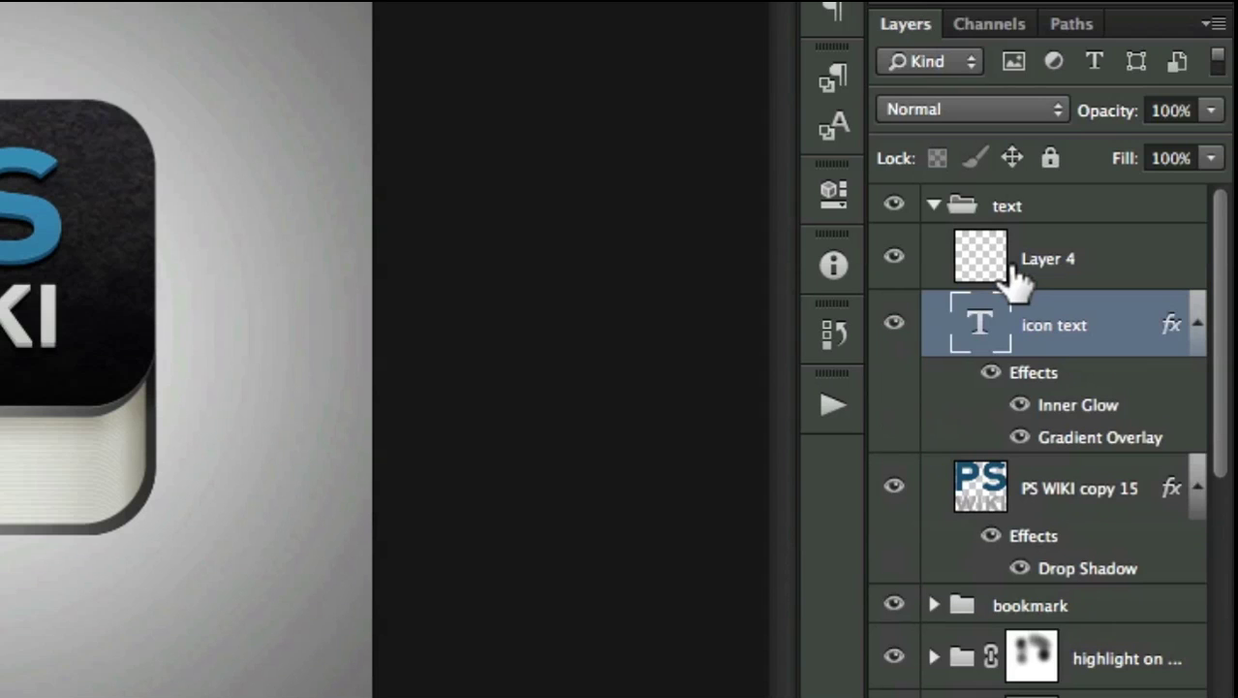
pyautogui.click(1095, 275)
pyautogui.keyDown('shift'); pyautogui.click(930, 499); pyautogui.keyUp('shift')
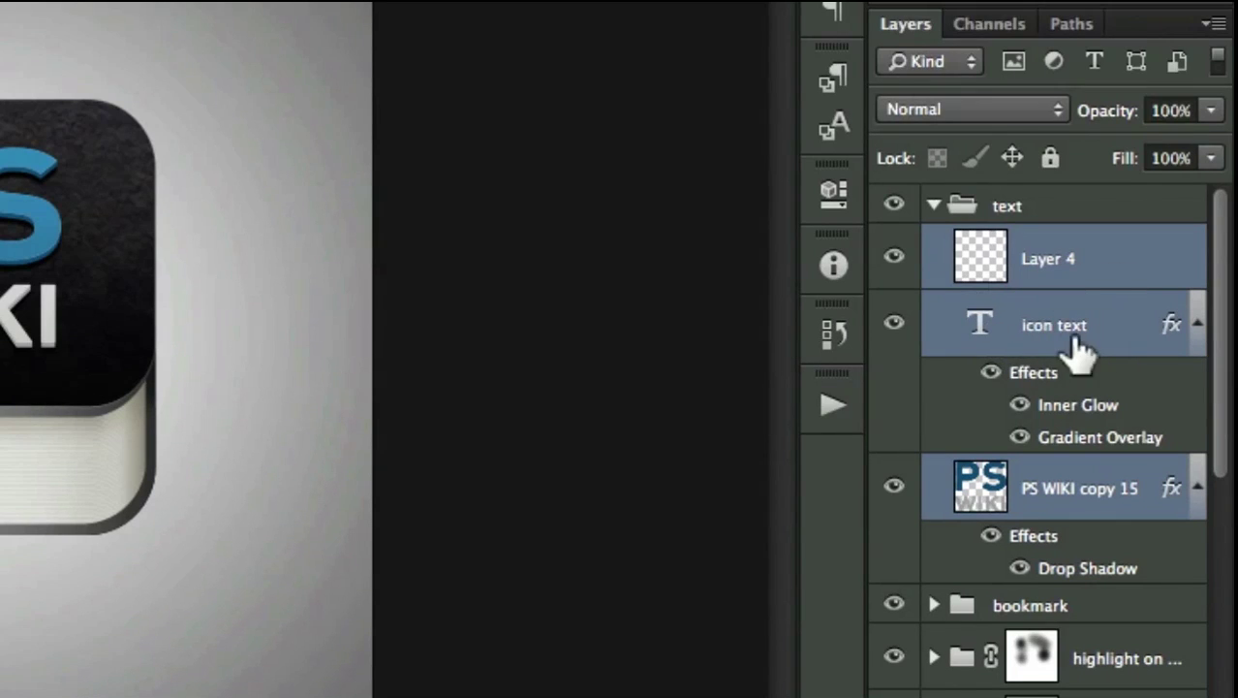
pyautogui.press('super+e')
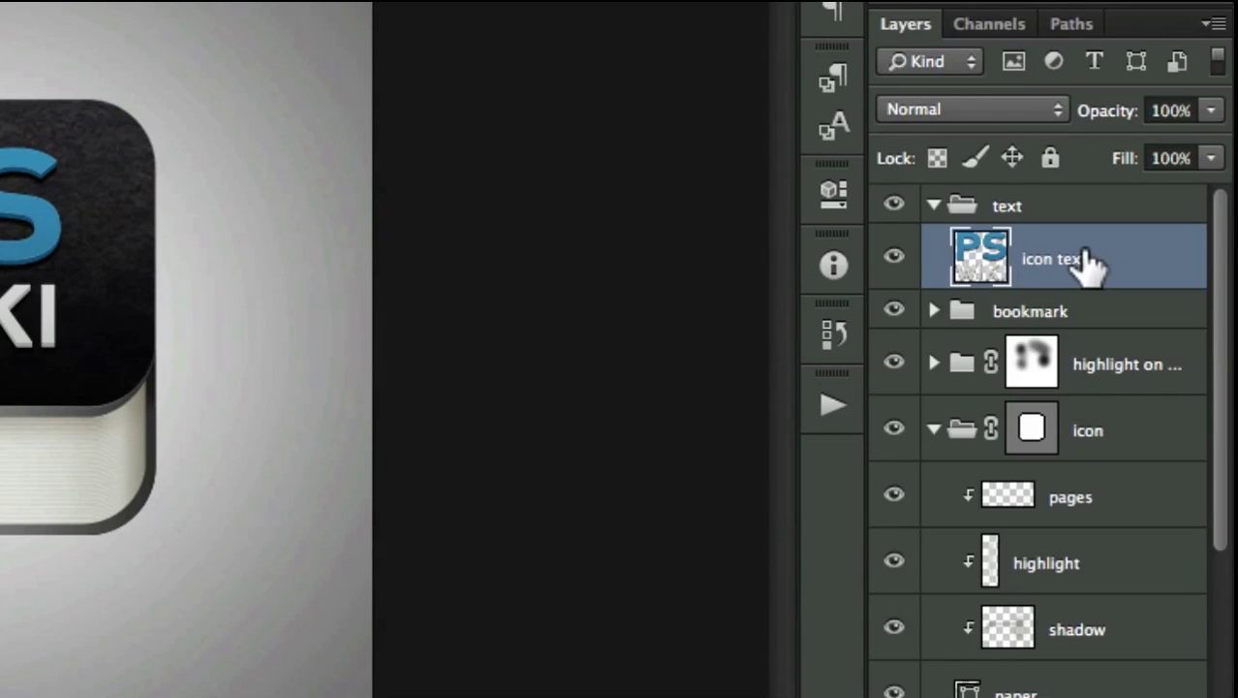